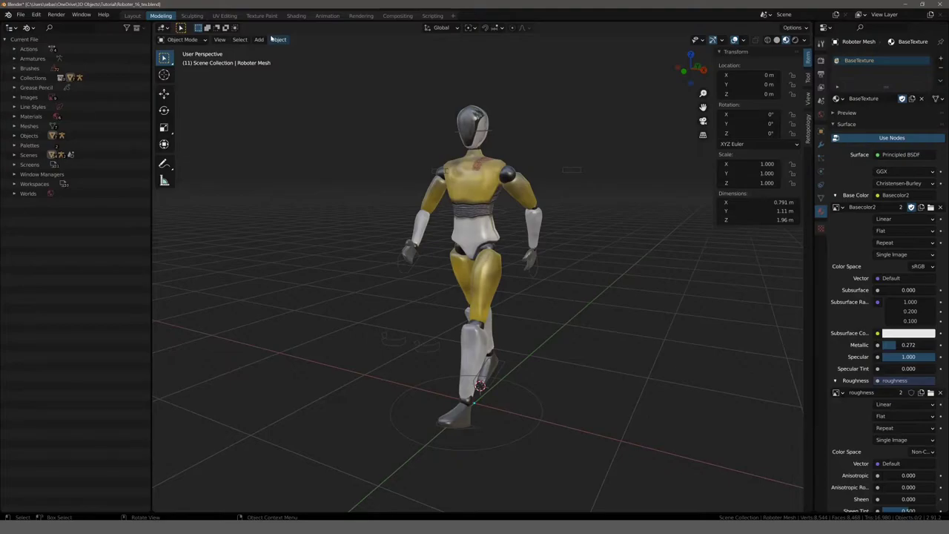
- Switch the Outliner display mode through Scenes and View Layer, ending on Blender File
{"action": "left_click", "coordinate": [29, 29]}
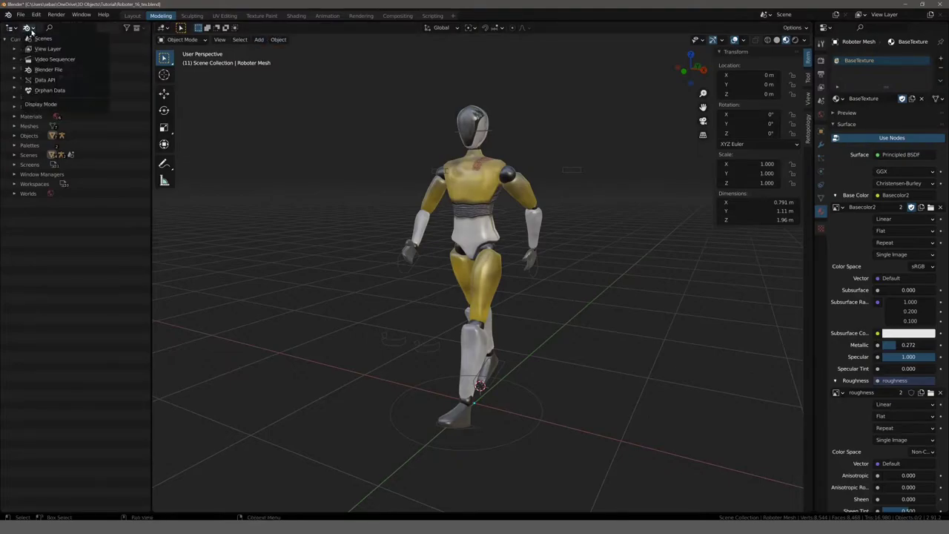
{"action": "left_click", "coordinate": [41, 38]}
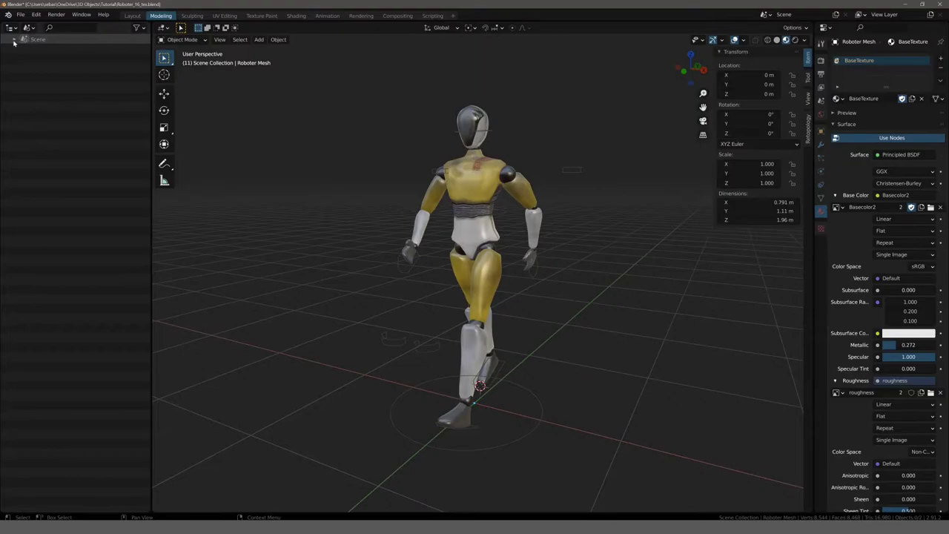
{"action": "left_click", "coordinate": [13, 41]}
{"action": "left_click", "coordinate": [30, 28]}
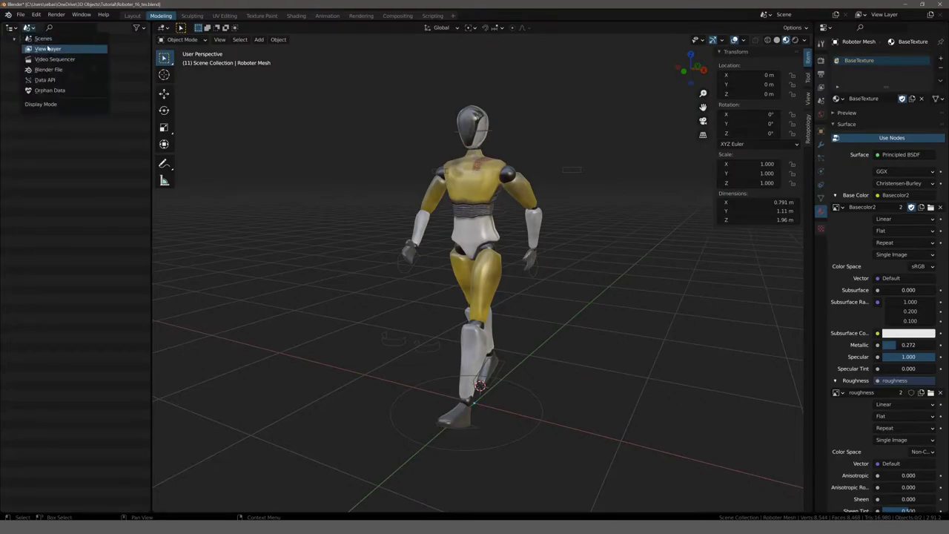
{"action": "left_click", "coordinate": [47, 48]}
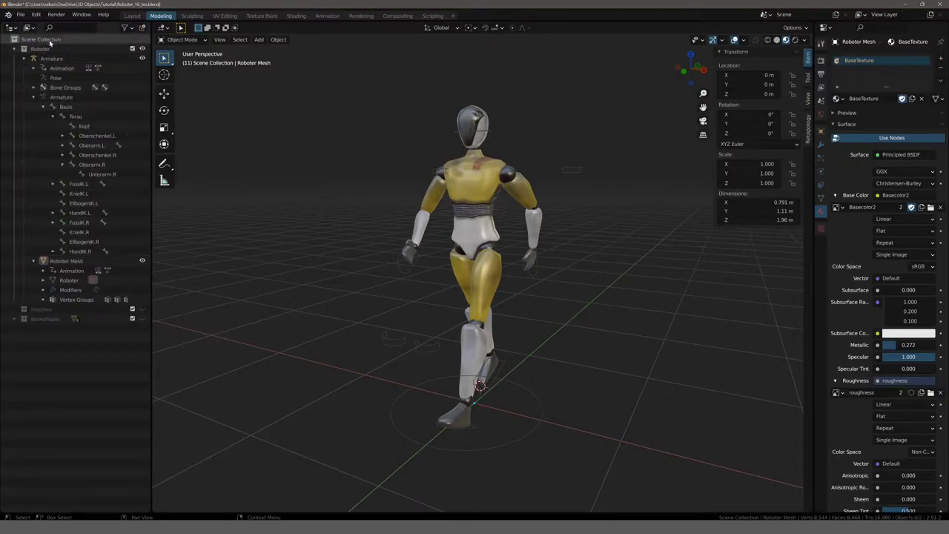
{"action": "left_click", "coordinate": [30, 28]}
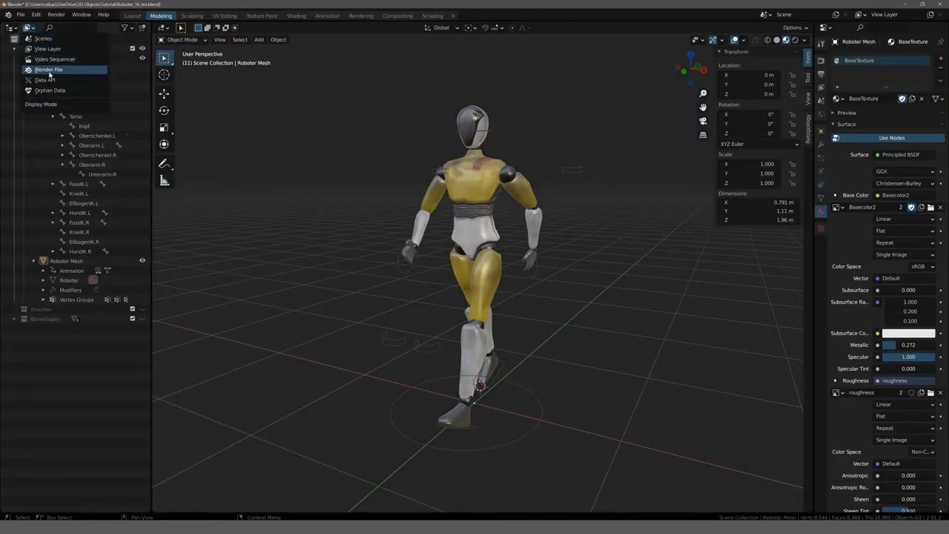
{"action": "left_click", "coordinate": [49, 70]}
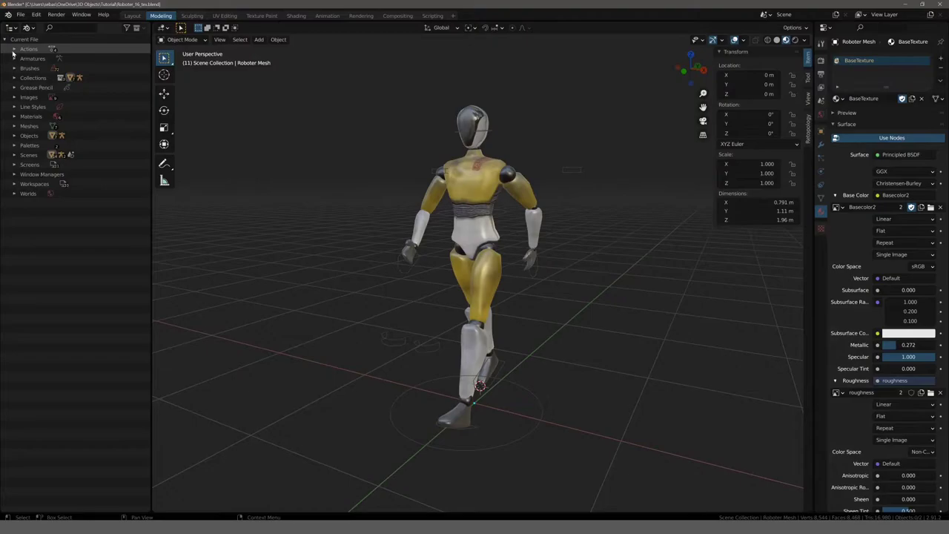
- Expand the Actions, Images and Materials categories in the file overview
{"action": "left_click", "coordinate": [13, 49]}
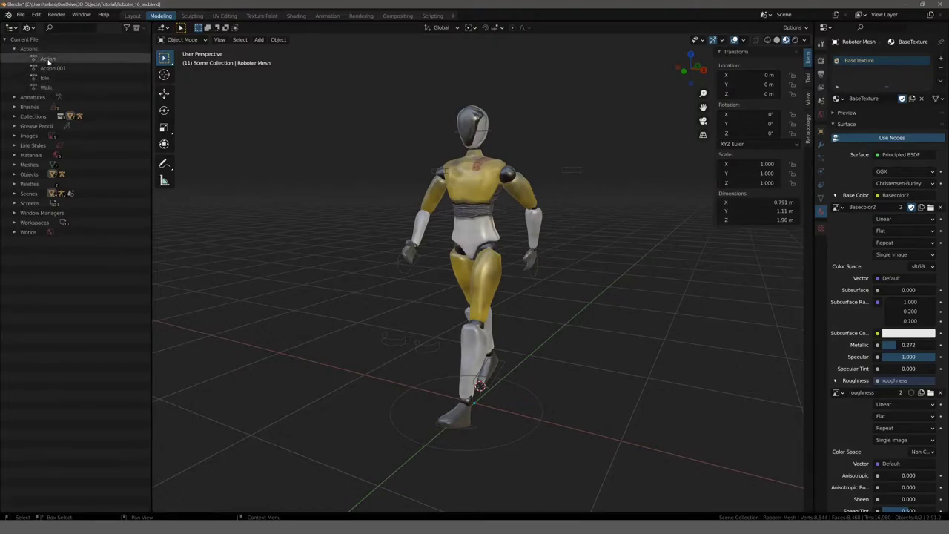
{"action": "left_click", "coordinate": [13, 136]}
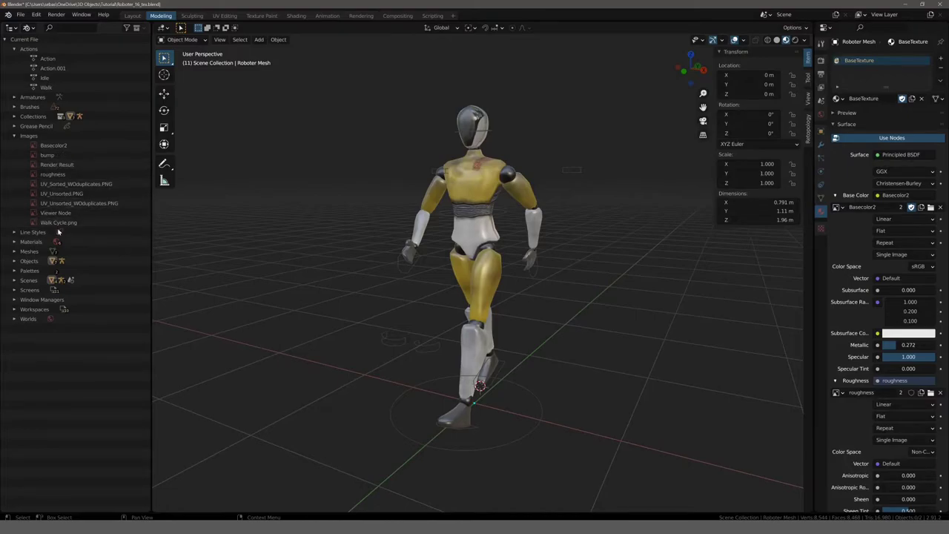
{"action": "left_click", "coordinate": [13, 242]}
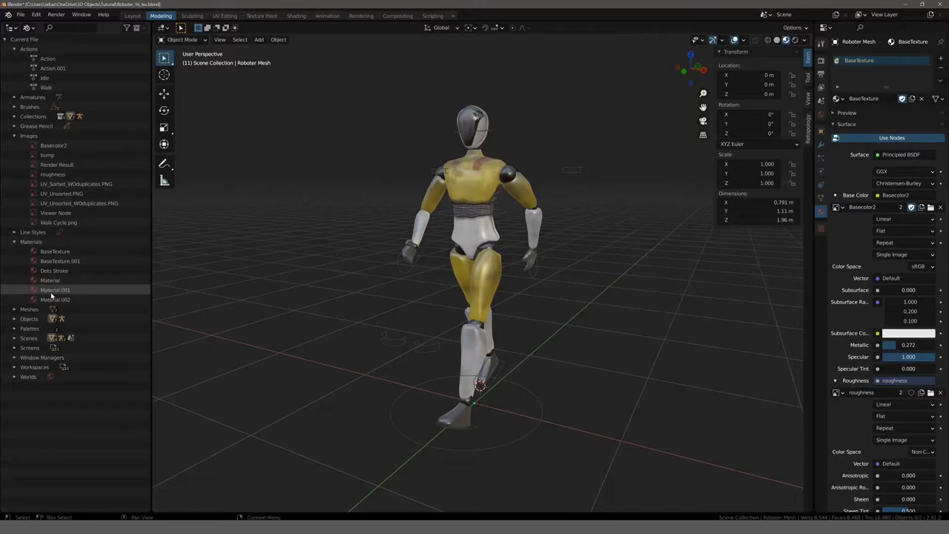
- Delete Action and Action.001 from the Outliner, keeping the Idle and Walk actions
{"action": "left_click", "coordinate": [49, 68]}
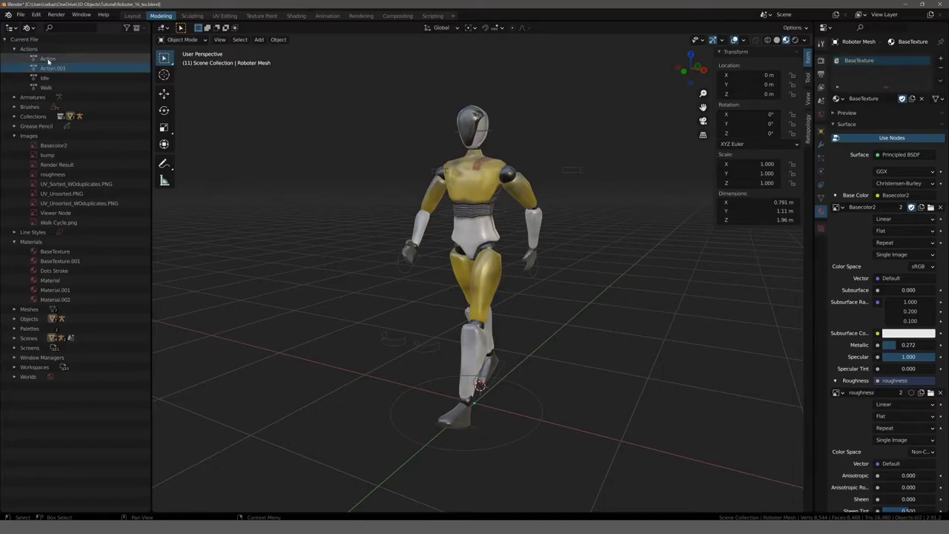
{"action": "left_click", "coordinate": [47, 59]}
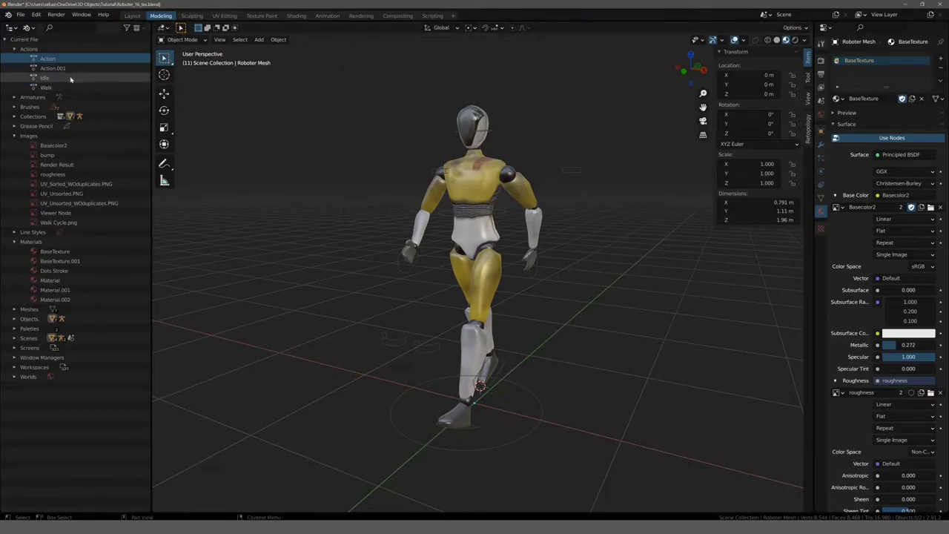
{"action": "right_click", "coordinate": [44, 59]}
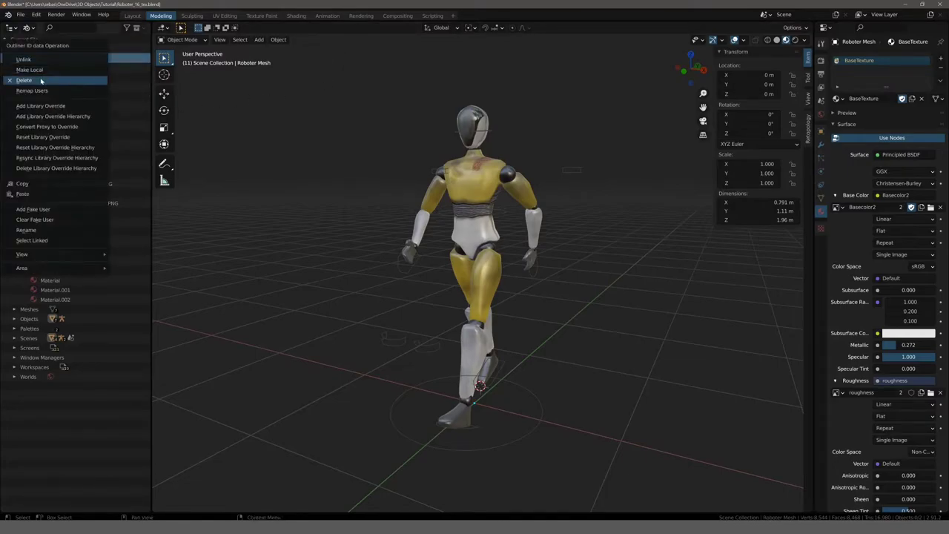
{"action": "left_click", "coordinate": [41, 80]}
{"action": "right_click", "coordinate": [59, 62]}
{"action": "left_click", "coordinate": [56, 64]}
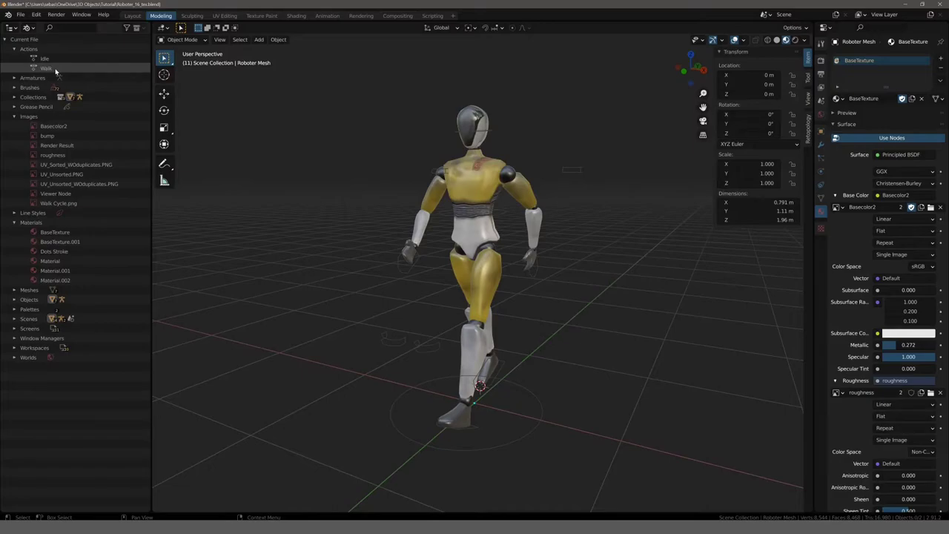
- Collapse Actions, expand Collections, delete Knochen, then check the Boneshapes collection's contents
{"action": "left_click", "coordinate": [13, 48]}
{"action": "left_click", "coordinate": [14, 77]}
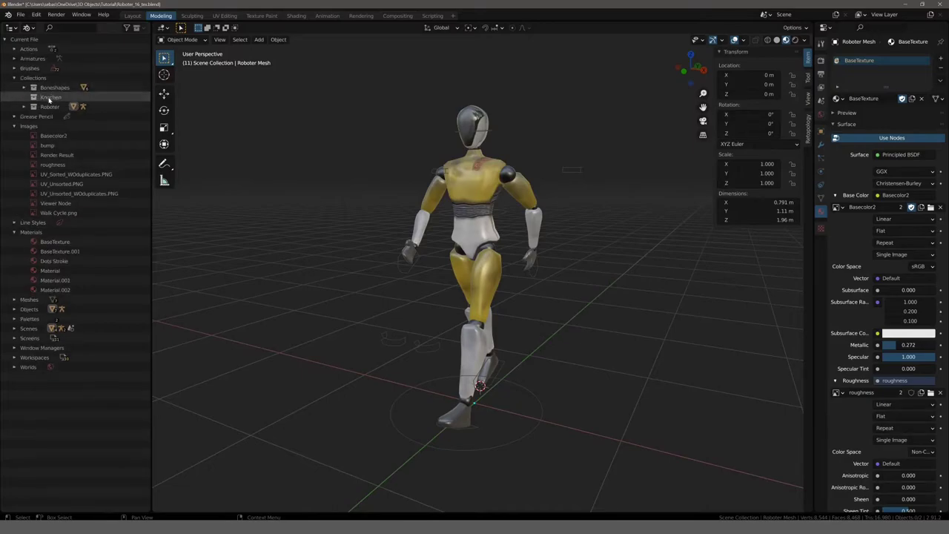
{"action": "left_click", "coordinate": [50, 98]}
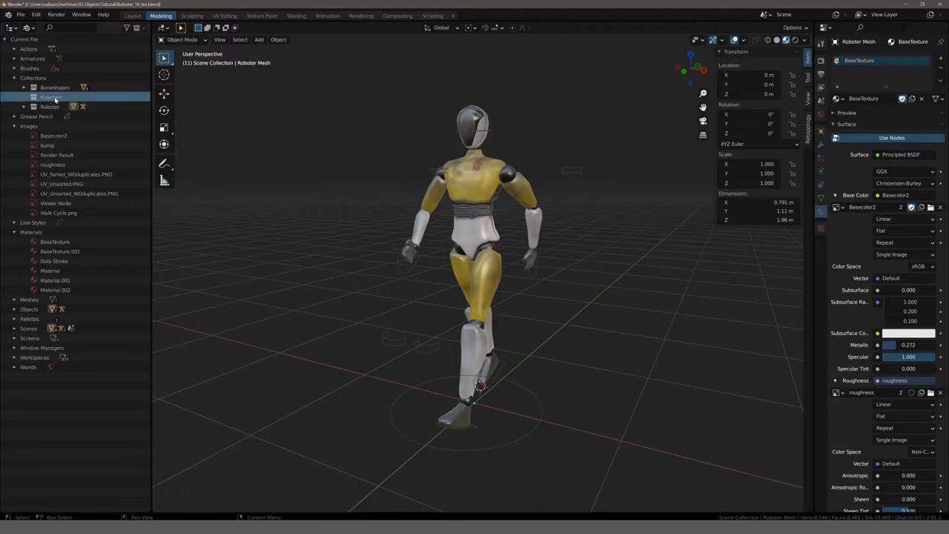
{"action": "right_click", "coordinate": [55, 100]}
{"action": "left_click", "coordinate": [55, 100]}
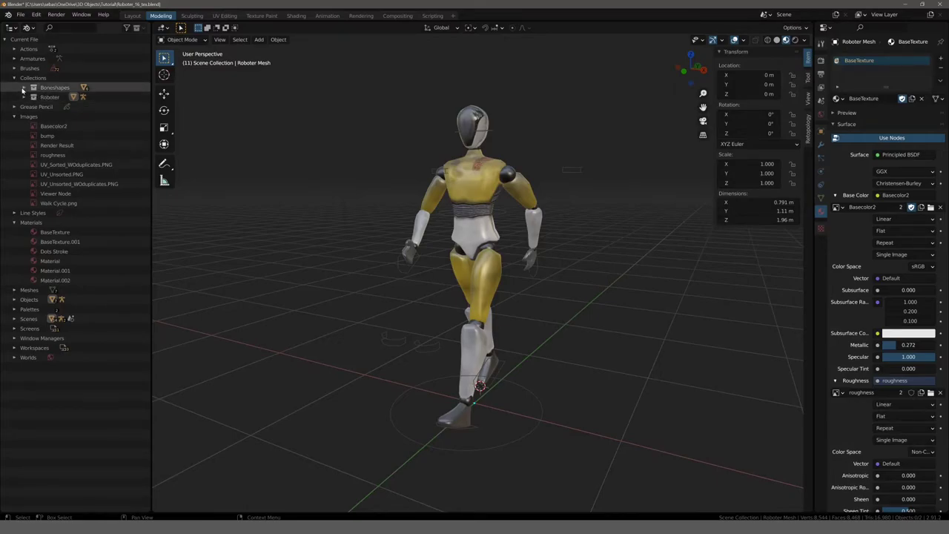
{"action": "left_click", "coordinate": [24, 89]}
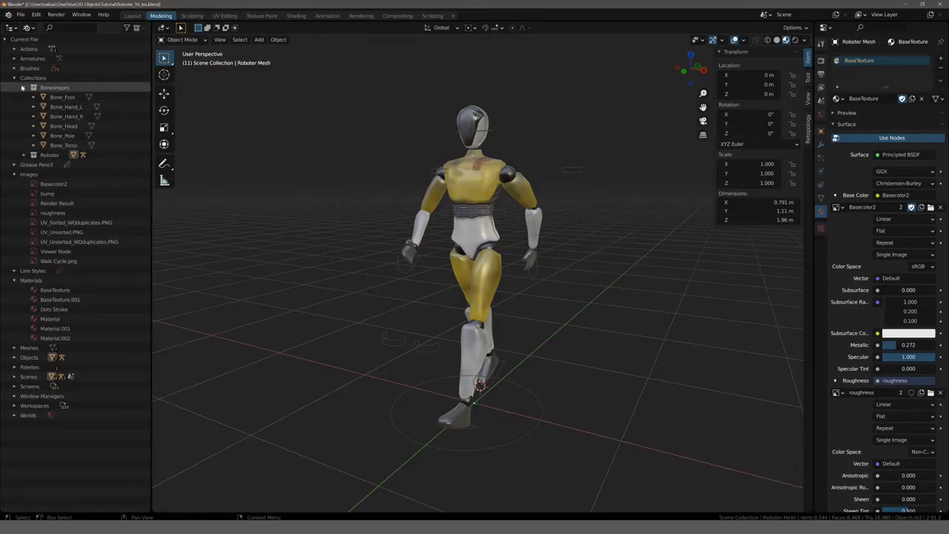
{"action": "left_click", "coordinate": [24, 88]}
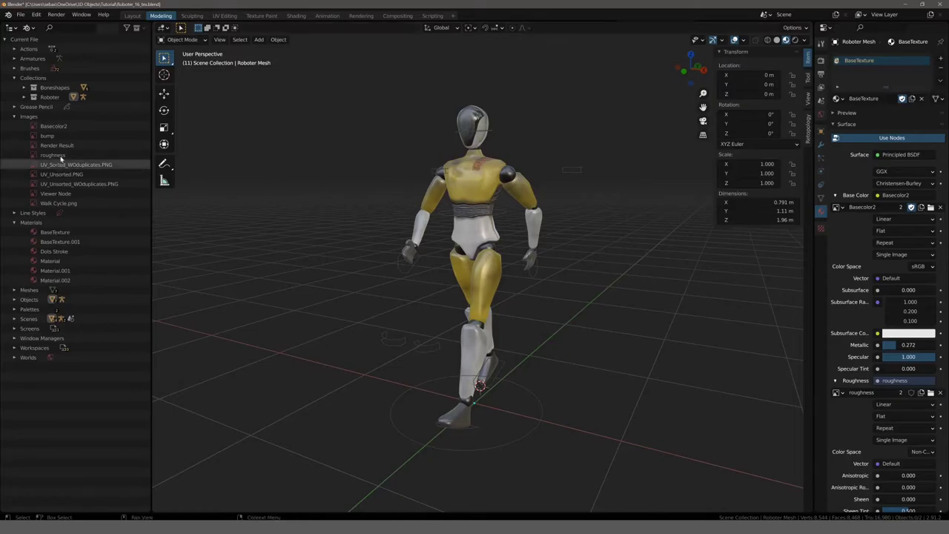
- Inspect the contents of the Roboter collection and the Grease Pencil data
{"action": "left_click", "coordinate": [23, 97]}
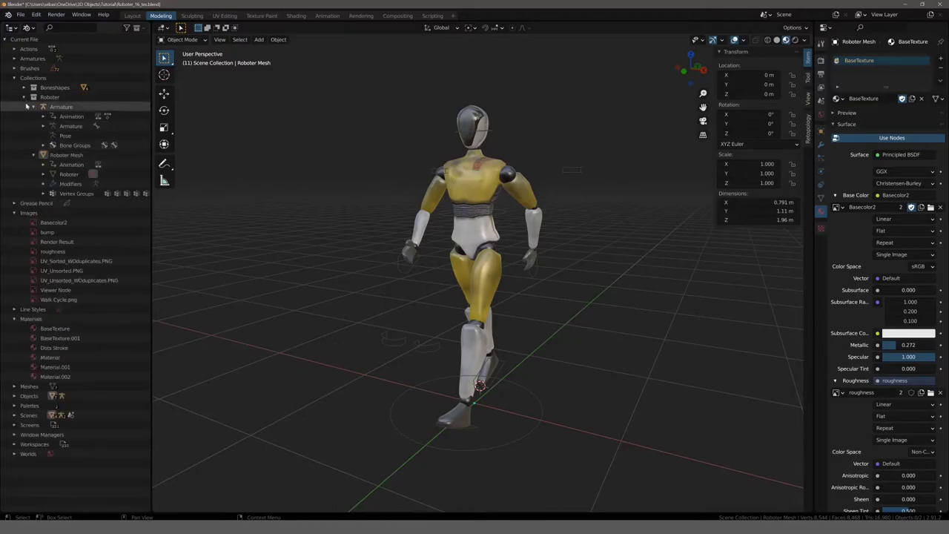
{"action": "left_click", "coordinate": [23, 98]}
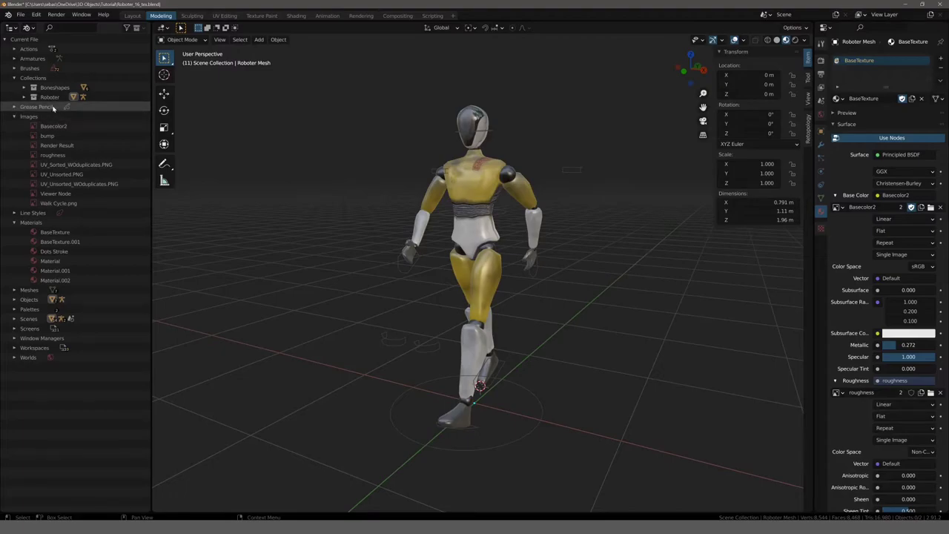
{"action": "left_click", "coordinate": [13, 106]}
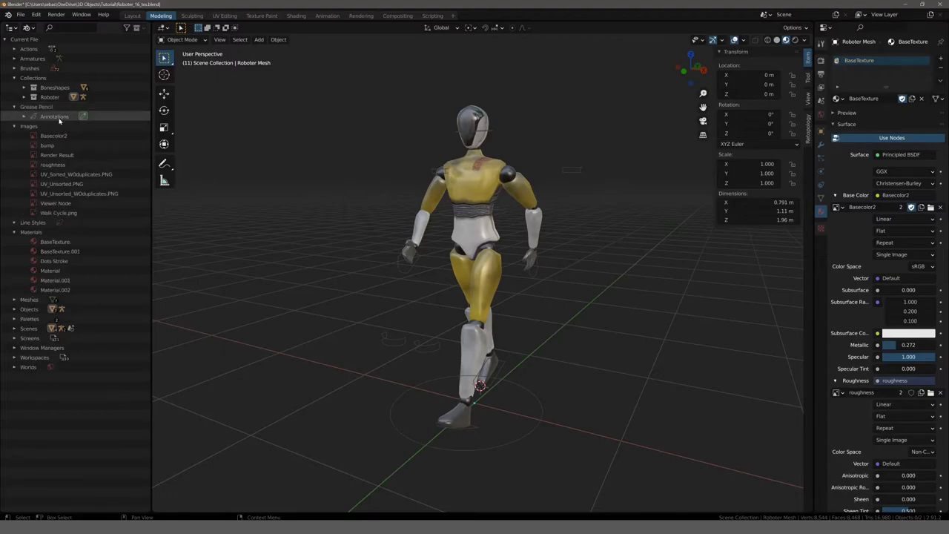
{"action": "left_click", "coordinate": [14, 108]}
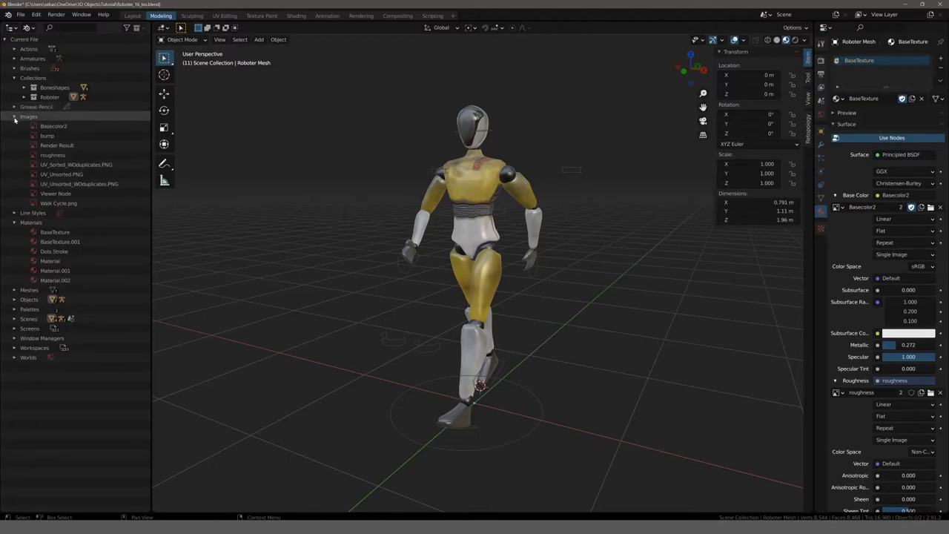
- Delete all images, Basecolor2 through Walk Cycle.png, from the file
{"action": "left_click", "coordinate": [52, 127]}
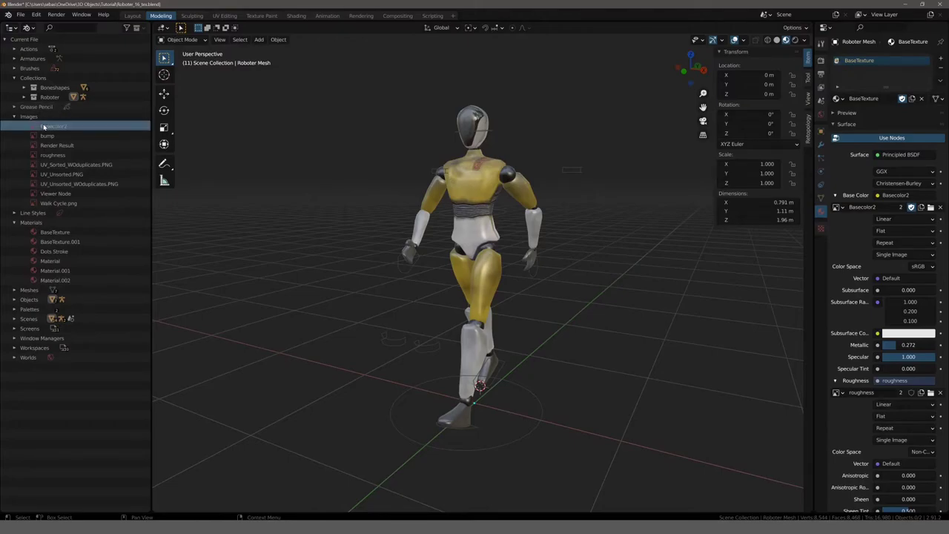
{"action": "left_click", "coordinate": [52, 204], "text": "shift"}
{"action": "right_click", "coordinate": [46, 154]}
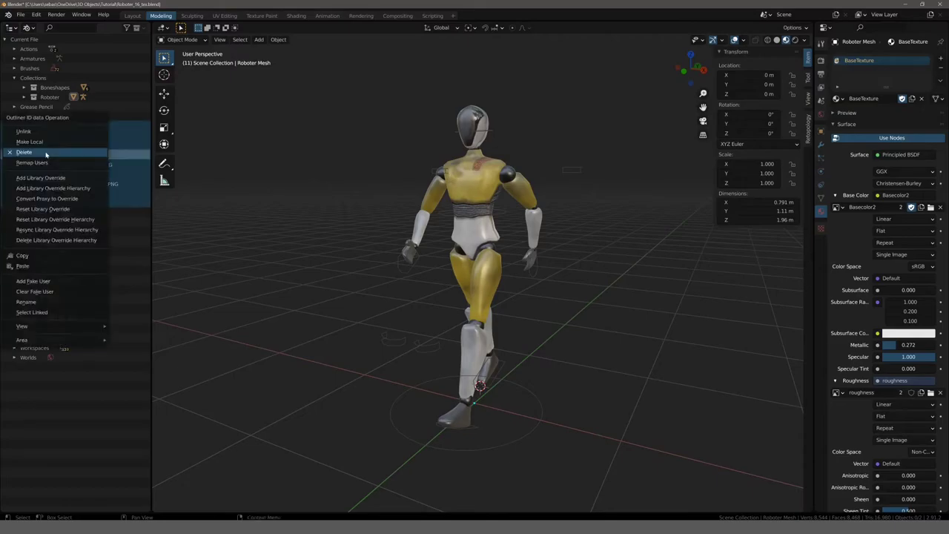
{"action": "left_click", "coordinate": [46, 154]}
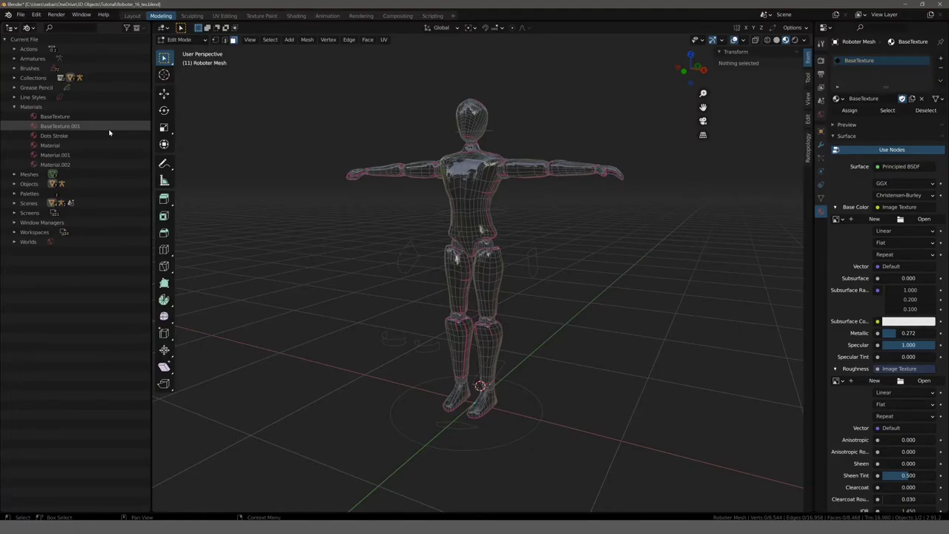
- Inspect the BaseTexture material in the Shading workspace, then return to Modeling
{"action": "left_click", "coordinate": [70, 117]}
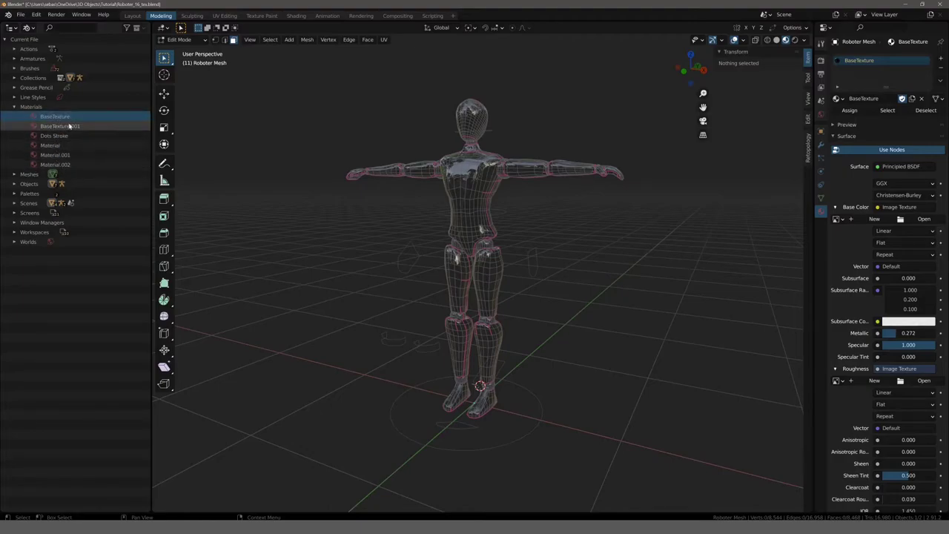
{"action": "left_click", "coordinate": [296, 16]}
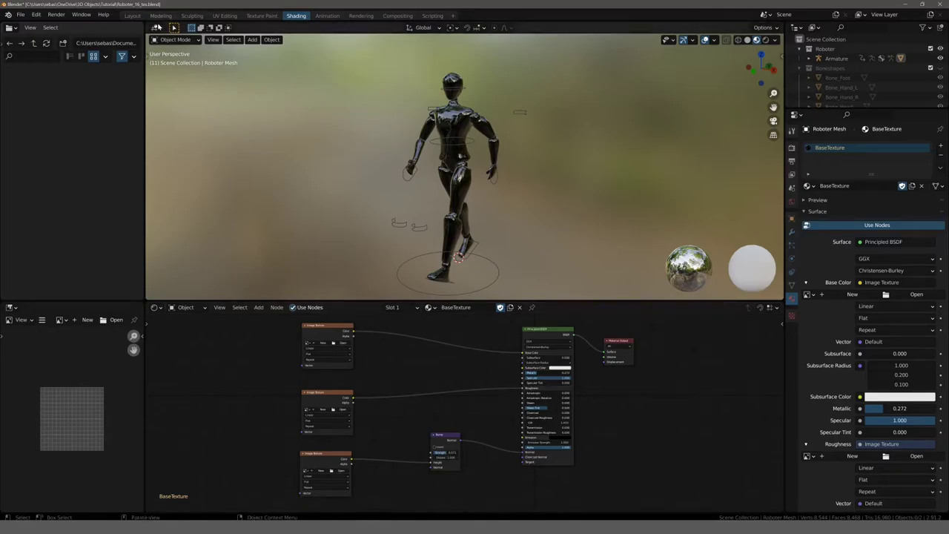
{"action": "left_click", "coordinate": [161, 15]}
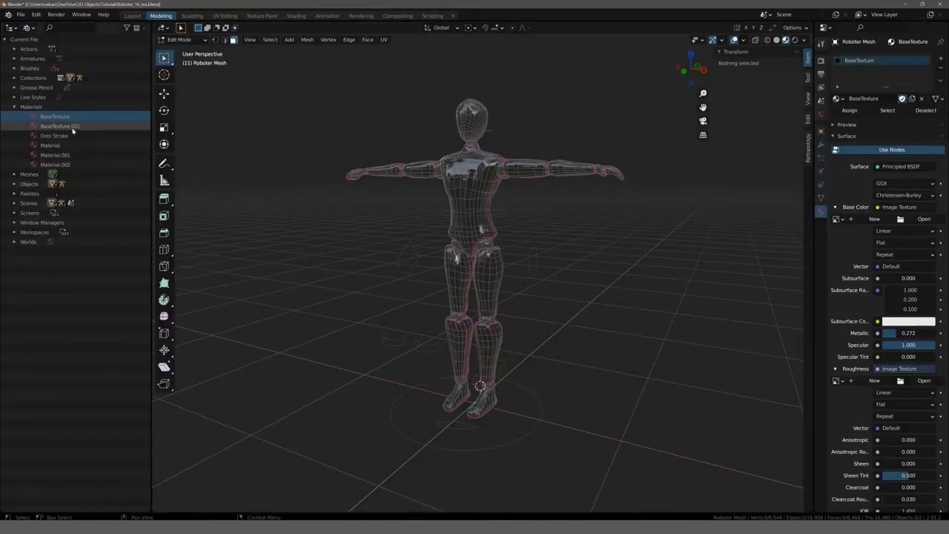
- Delete the materials BaseTexture.001 through Material.002, keeping only BaseTexture
{"action": "left_click", "coordinate": [61, 126]}
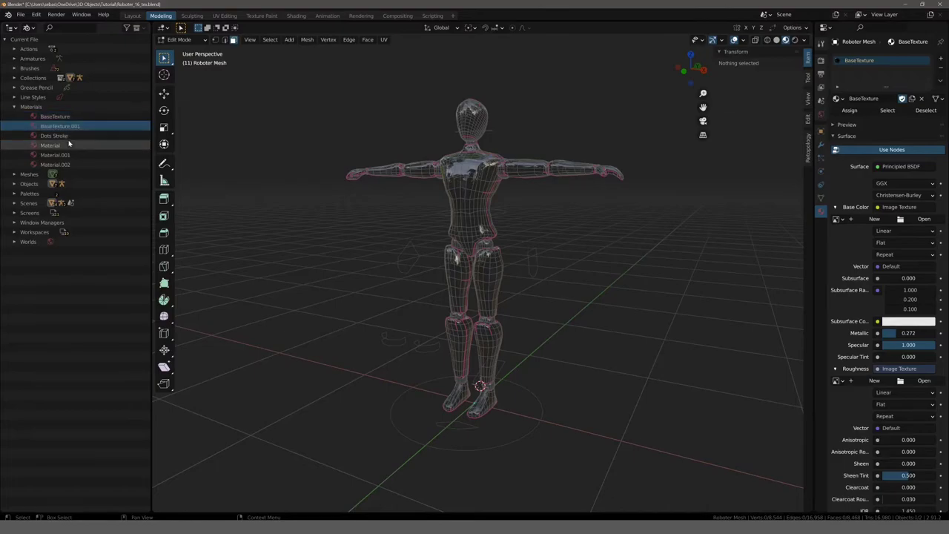
{"action": "left_click", "coordinate": [55, 163]}
{"action": "left_click", "coordinate": [55, 136], "text": "shift"}
{"action": "right_click", "coordinate": [54, 138]}
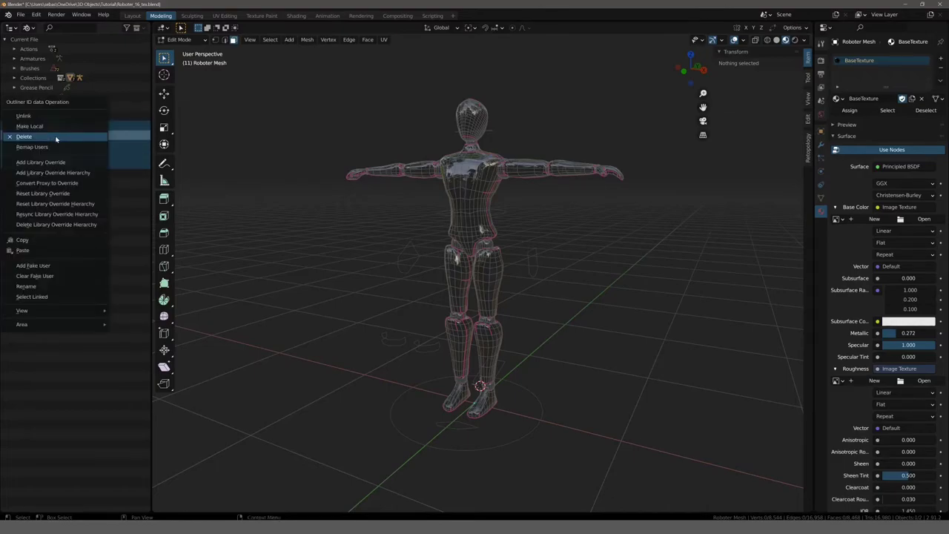
{"action": "left_click", "coordinate": [54, 137]}
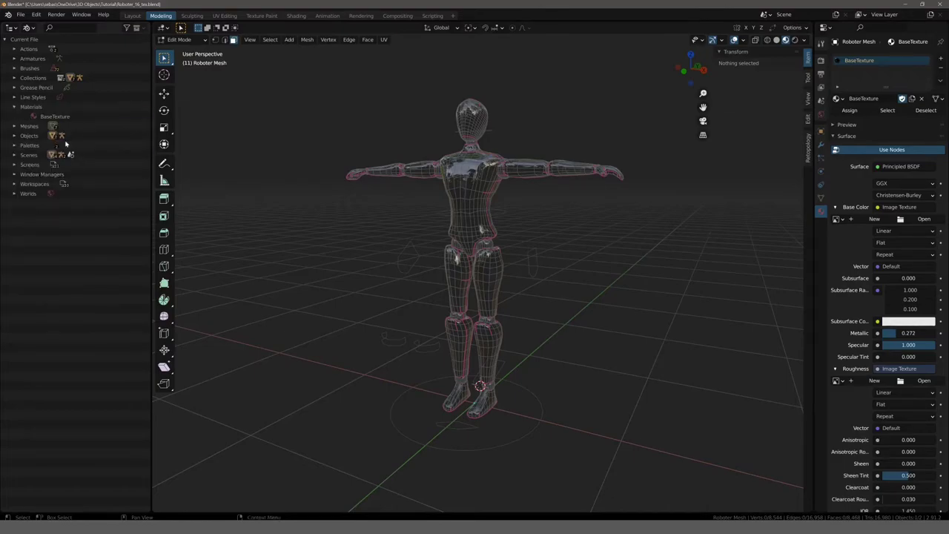
{"action": "left_click", "coordinate": [14, 126]}
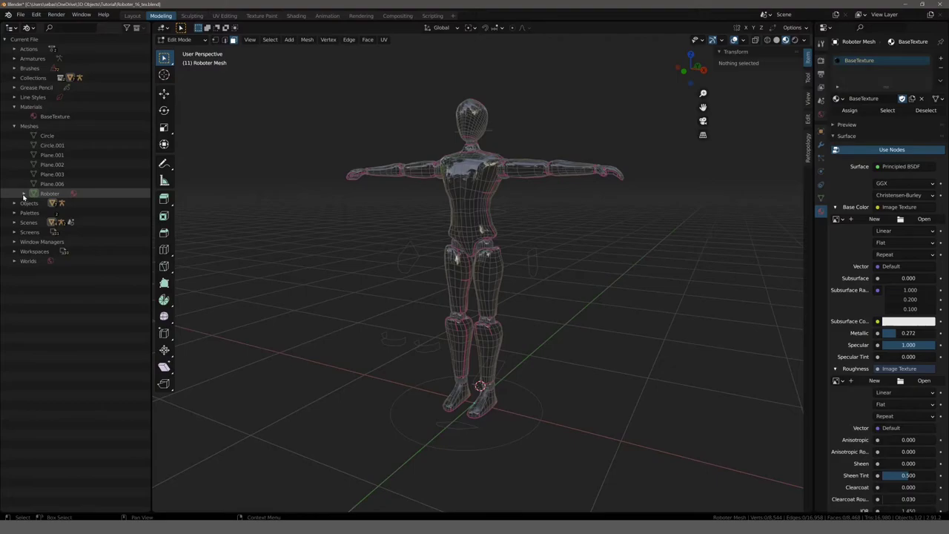
{"action": "left_click", "coordinate": [14, 126]}
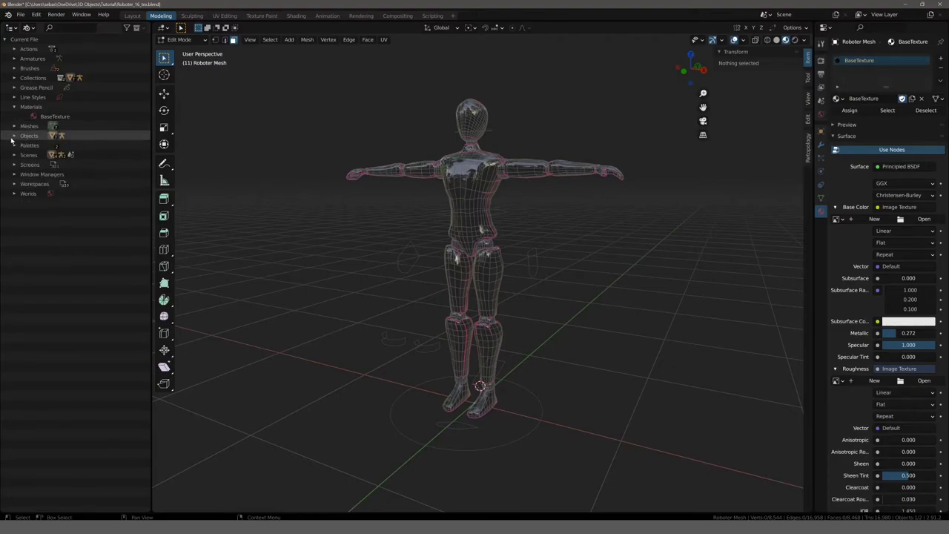
{"action": "left_click", "coordinate": [14, 136]}
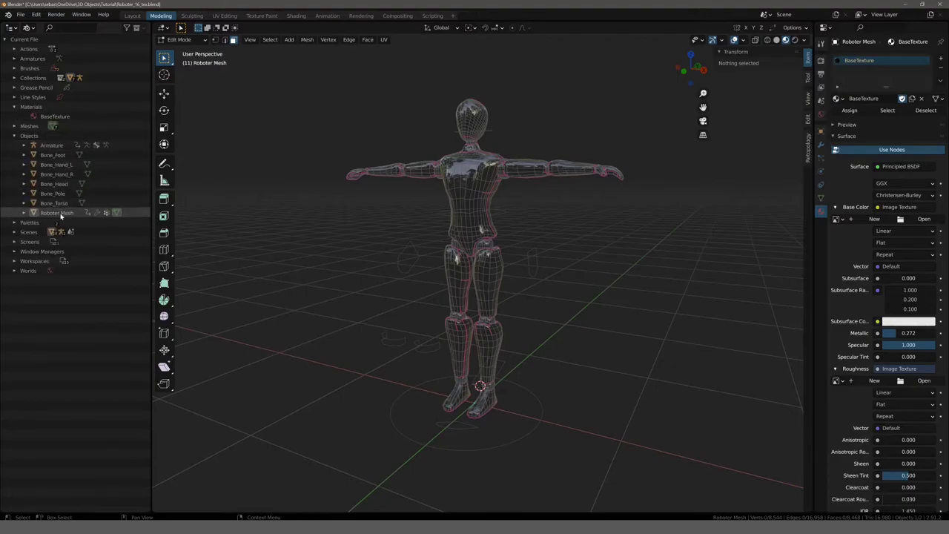
{"action": "left_click", "coordinate": [13, 136]}
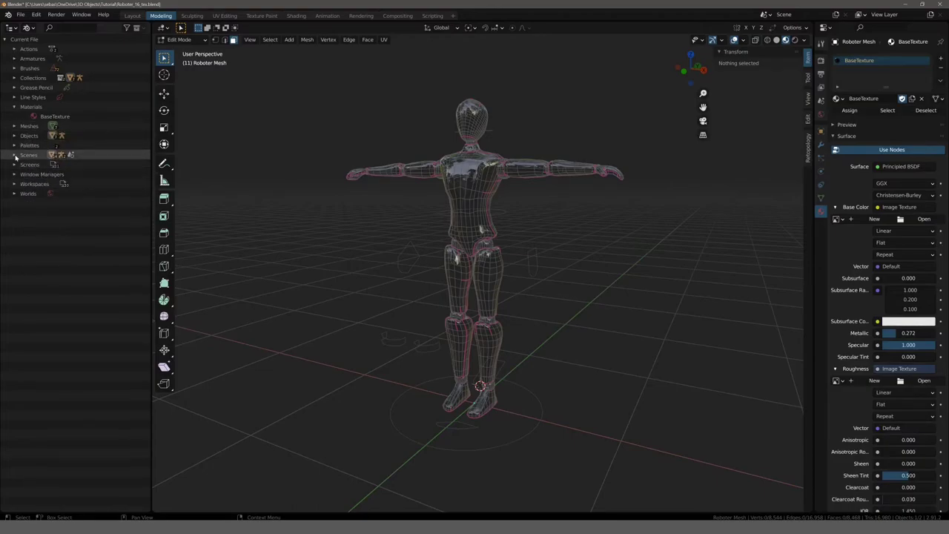
{"action": "middle_click_drag", "start_coordinate": [302, 190], "coordinate": [318, 193]}
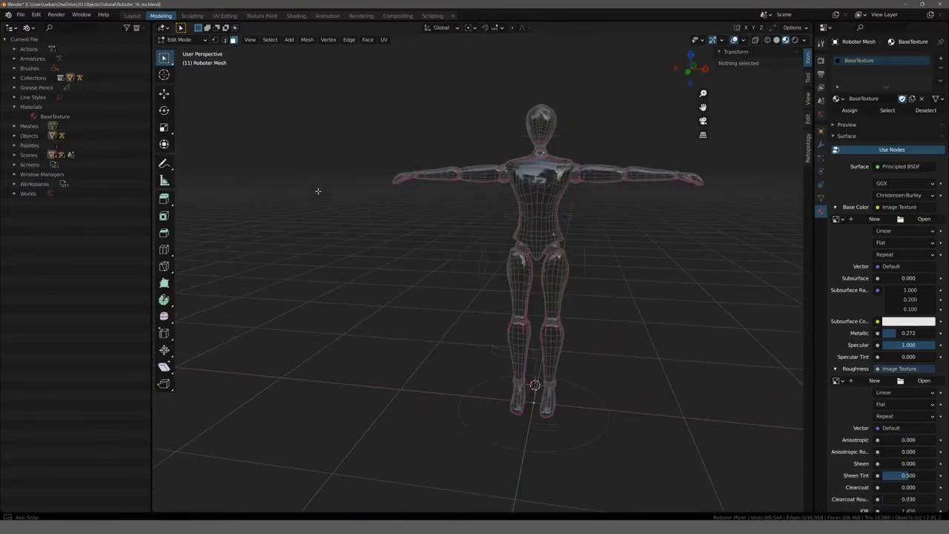
- In Object Mode, apply All Transforms to the robot armature
{"action": "left_click", "coordinate": [178, 39]}
{"action": "left_click", "coordinate": [184, 50]}
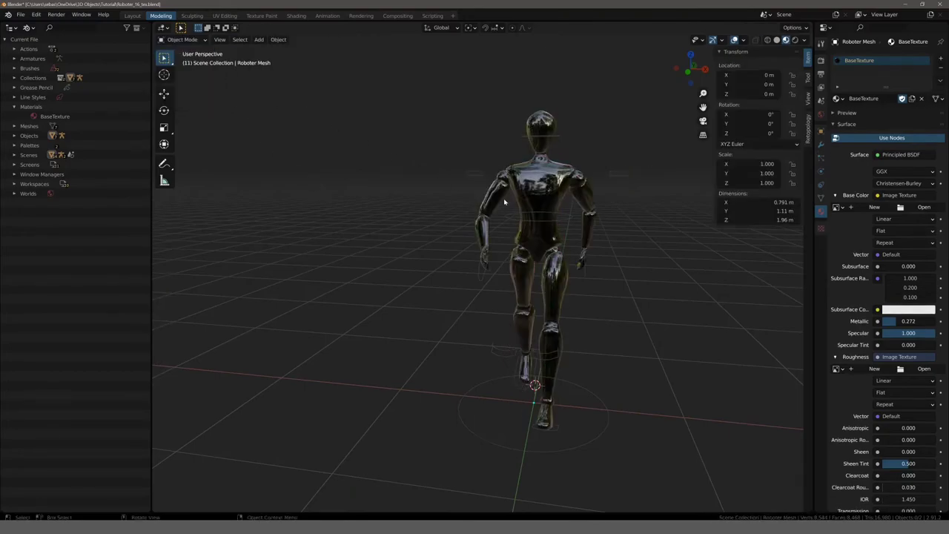
{"action": "left_click", "coordinate": [504, 198]}
{"action": "mouse_move", "coordinate": [460, 206]}
{"action": "middle_mouse_down"}
{"action": "mouse_move", "coordinate": [391, 213]}
{"action": "mouse_move", "coordinate": [432, 184]}
{"action": "middle_mouse_up"}
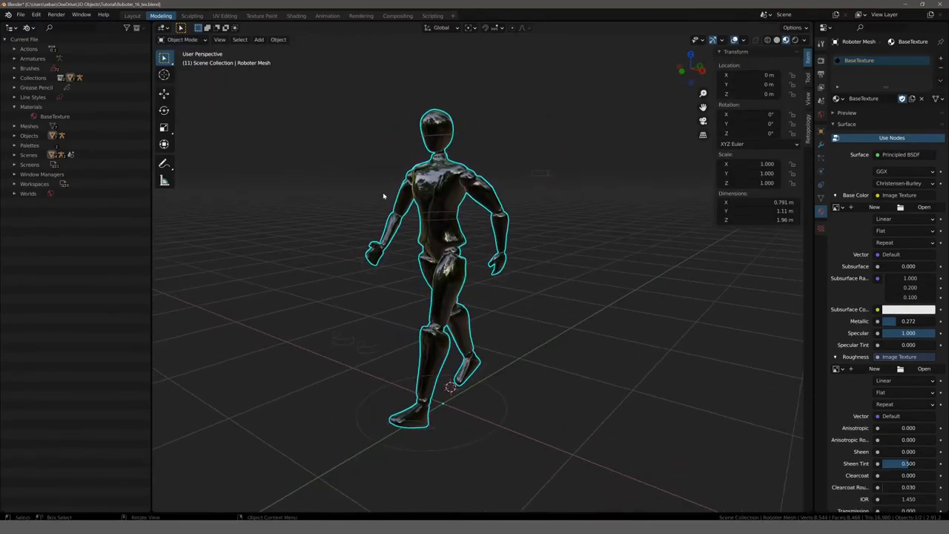
{"action": "left_click", "coordinate": [431, 220]}
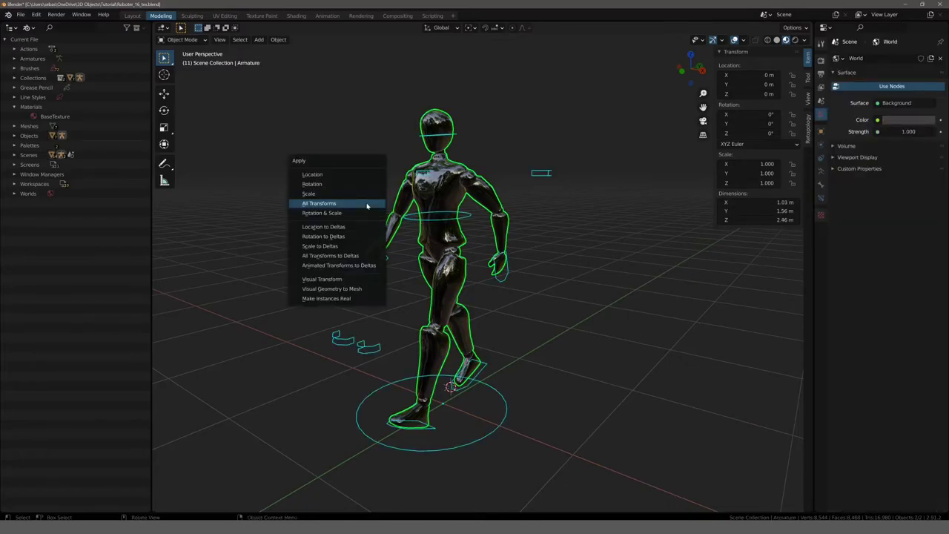
{"action": "left_click", "coordinate": [367, 205]}
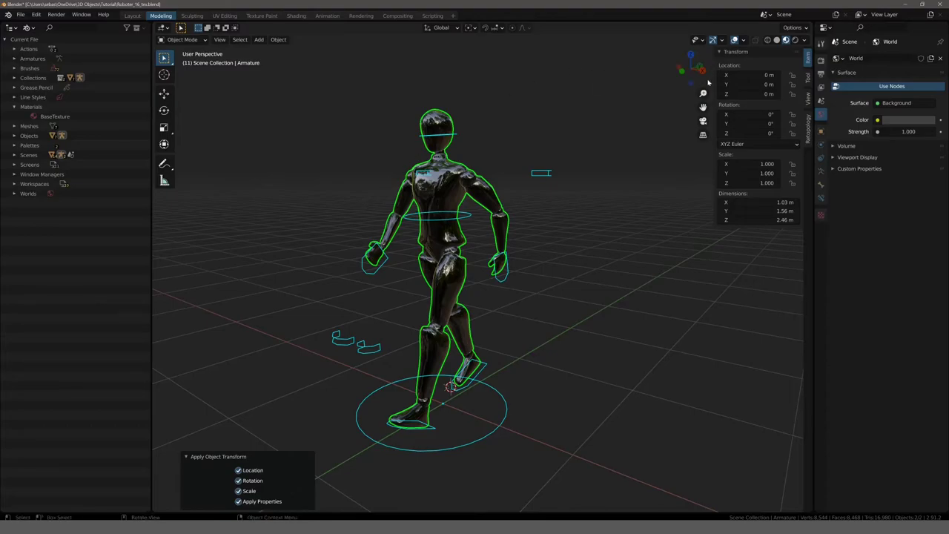
- Check that the robot mesh and armature show zeroed location, rotation and unit scale
{"action": "left_click", "coordinate": [559, 213]}
{"action": "left_click", "coordinate": [461, 182]}
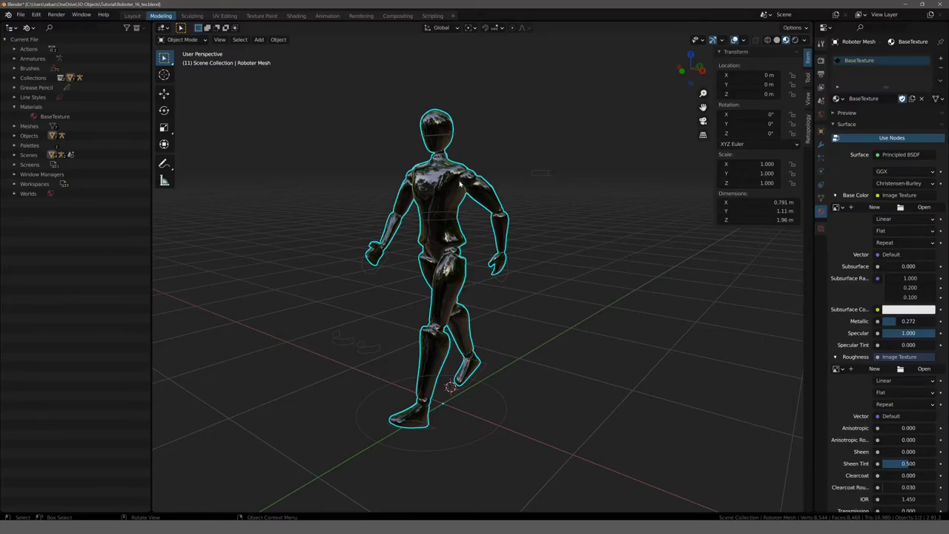
{"action": "left_click", "coordinate": [446, 219]}
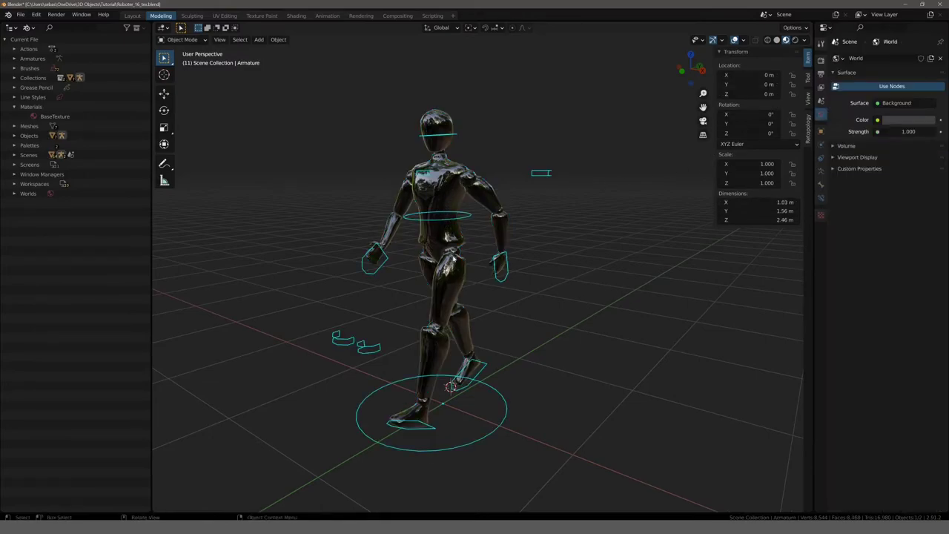
{"action": "left_click", "coordinate": [464, 190]}
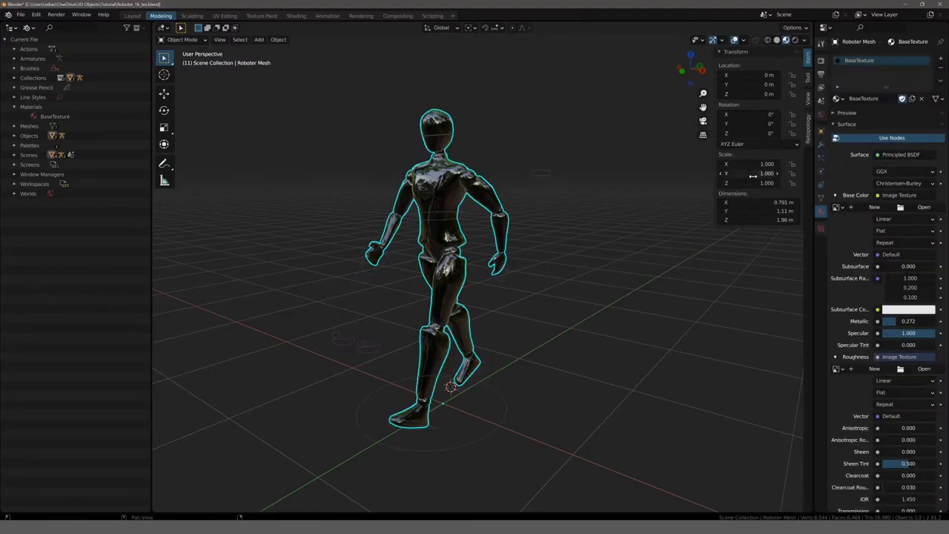